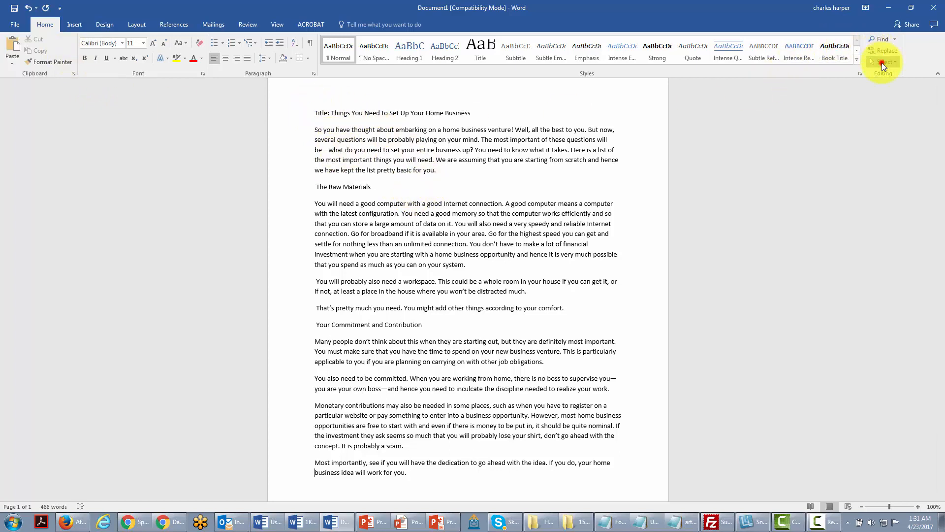
Select all the article text in the Word document
left_click(882, 62)
left_click(816, 75)
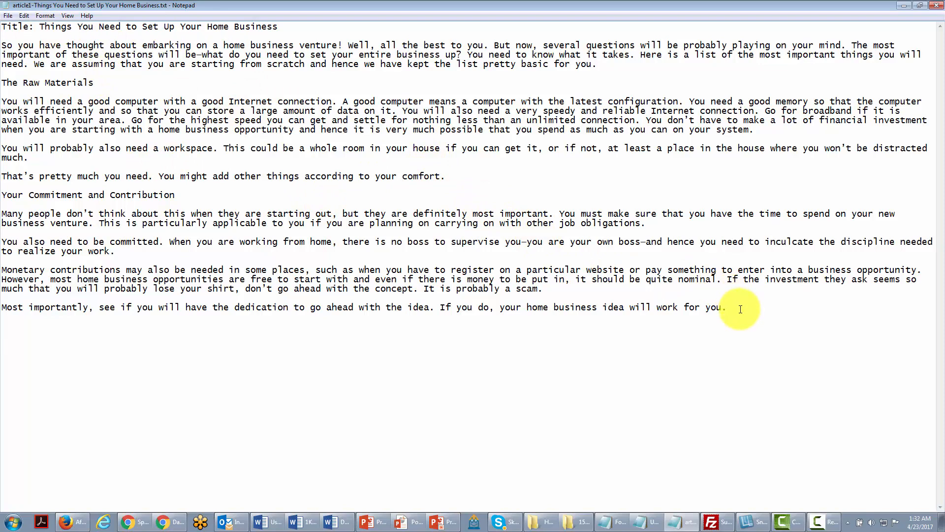
Switch to the article's text file in Notepad and copy its entire contents
left_click_drag(740, 308, 449, 231)
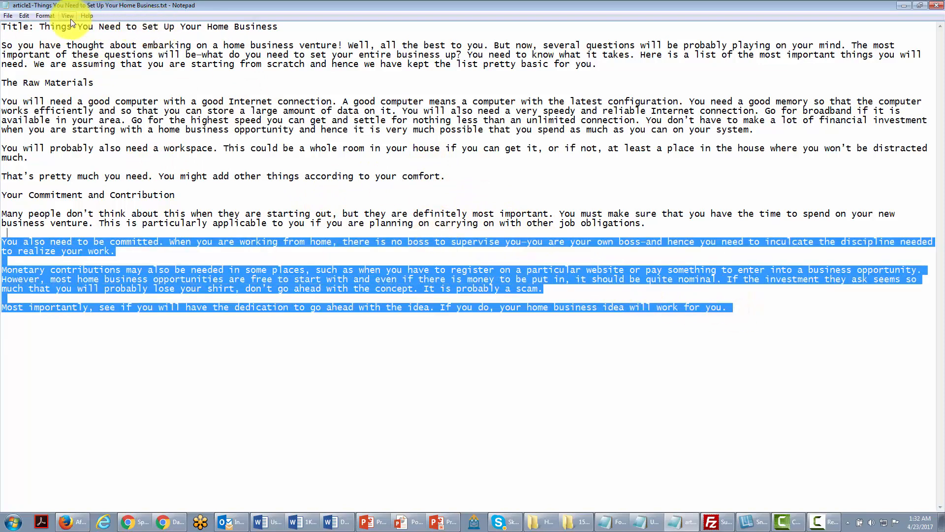
left_click(24, 16)
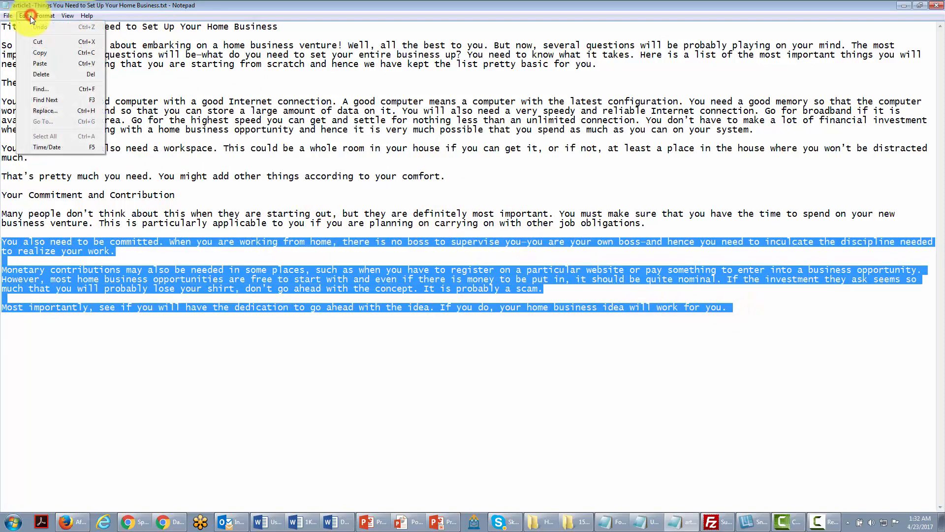
key("ctrl+a")
right_click(172, 104)
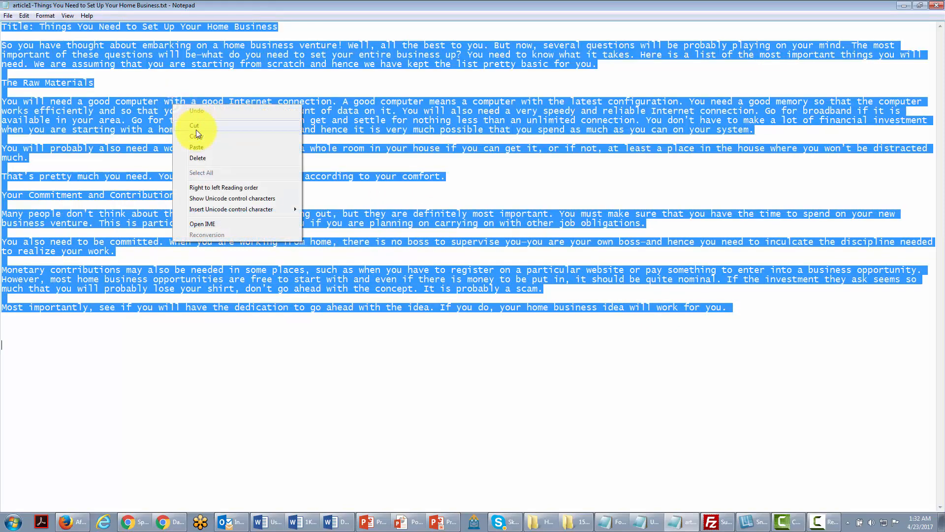
left_click(195, 134)
Switch to the WordPress dashboard in Chrome, start a new post and paste the copied article into its body
key("alt+Tab")
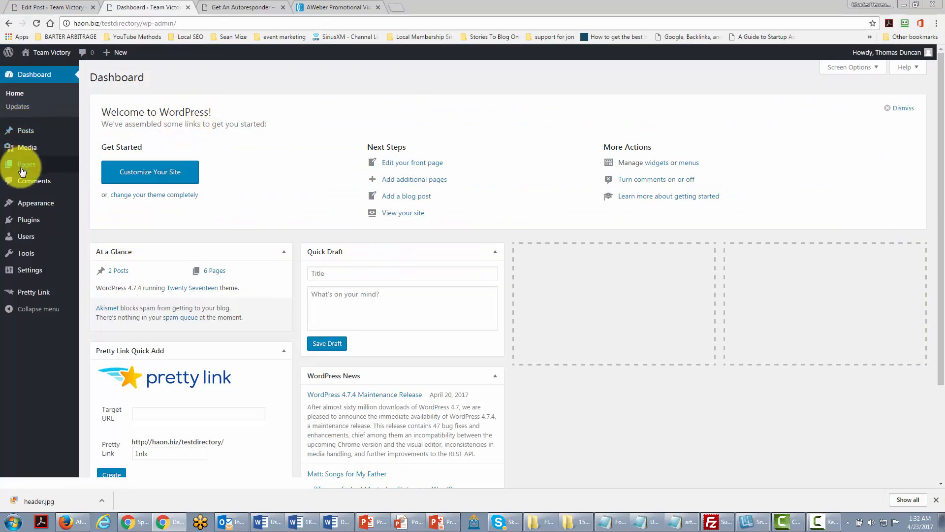
mouse_move(64, 133)
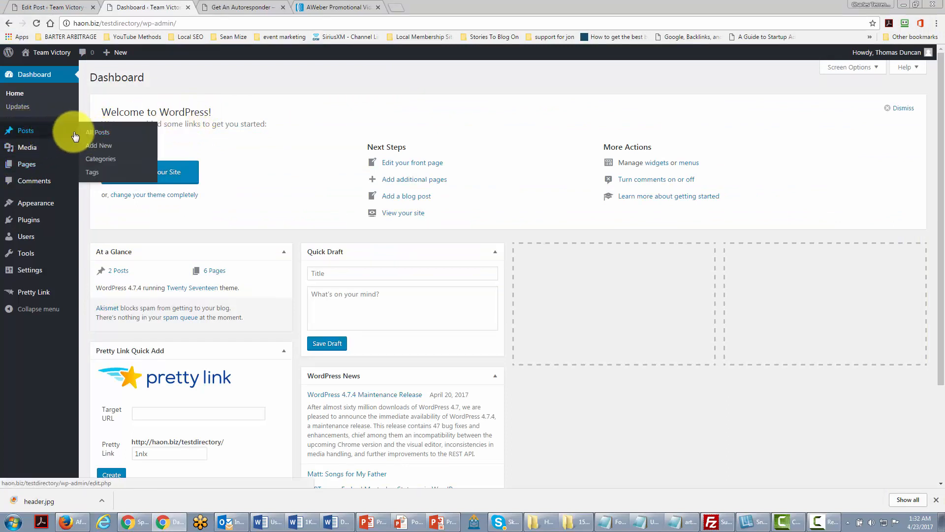
left_click(97, 146)
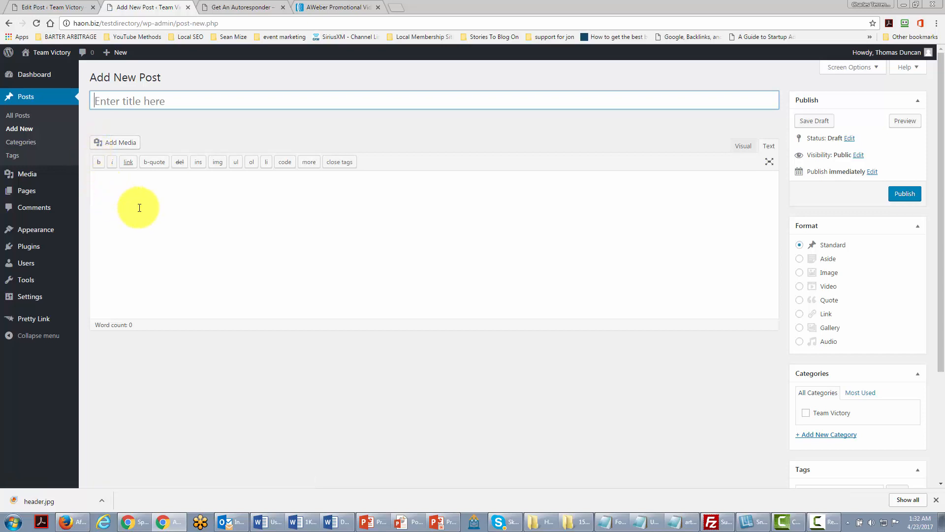
left_click(109, 180)
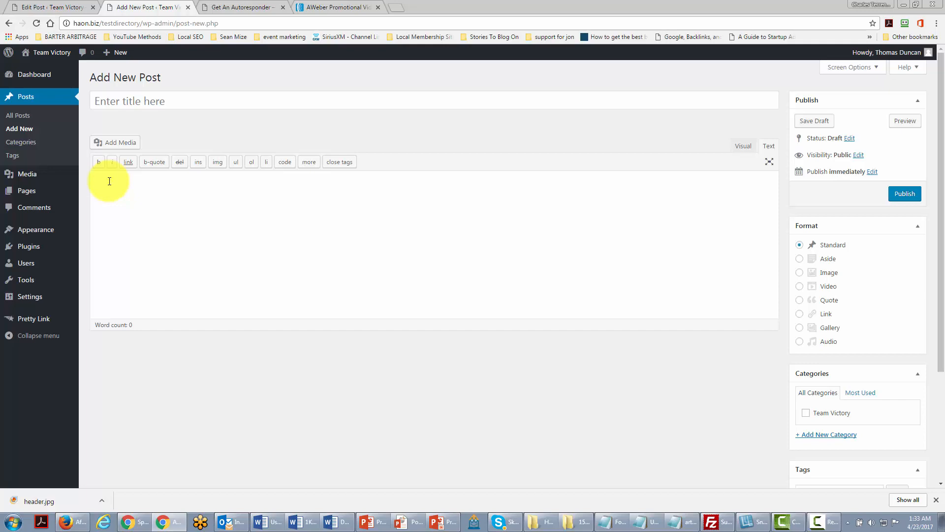
key("ctrl+v")
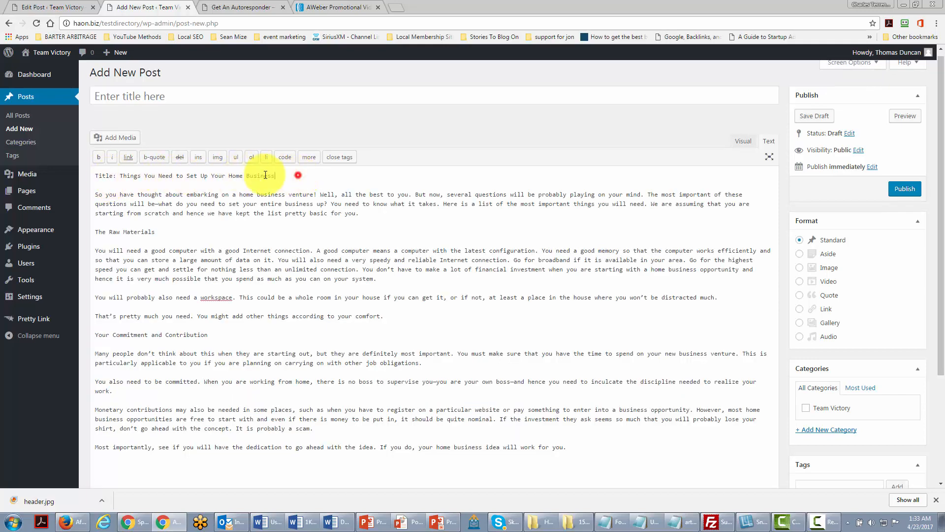
Move the title line from the body into the post title, dropping the prefix so it reads "Things You Need to Set Up Your Home Business"
left_click_drag(265, 175, 70, 169)
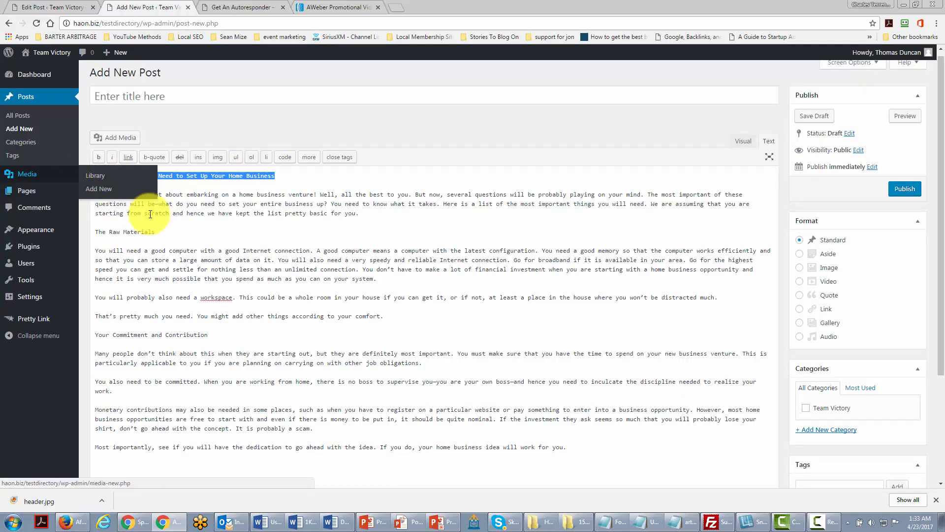
key("ctrl+x")
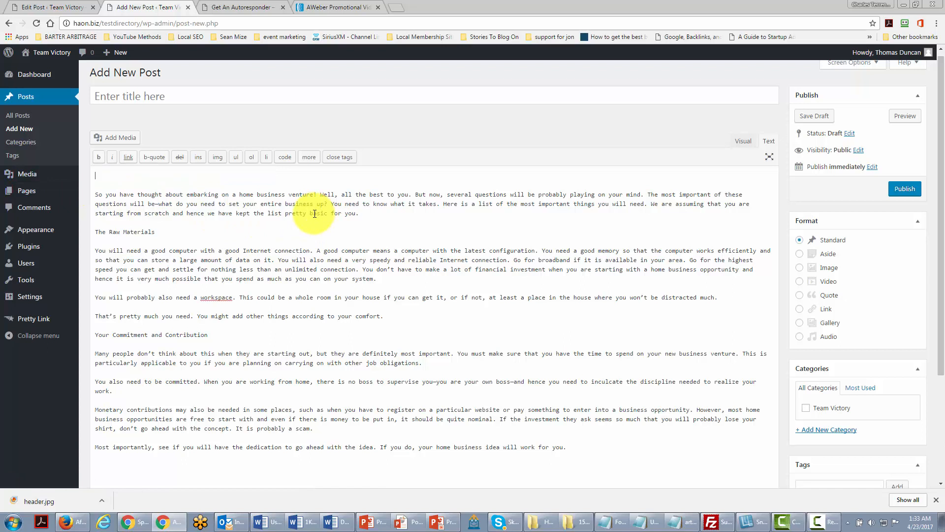
left_click(98, 96)
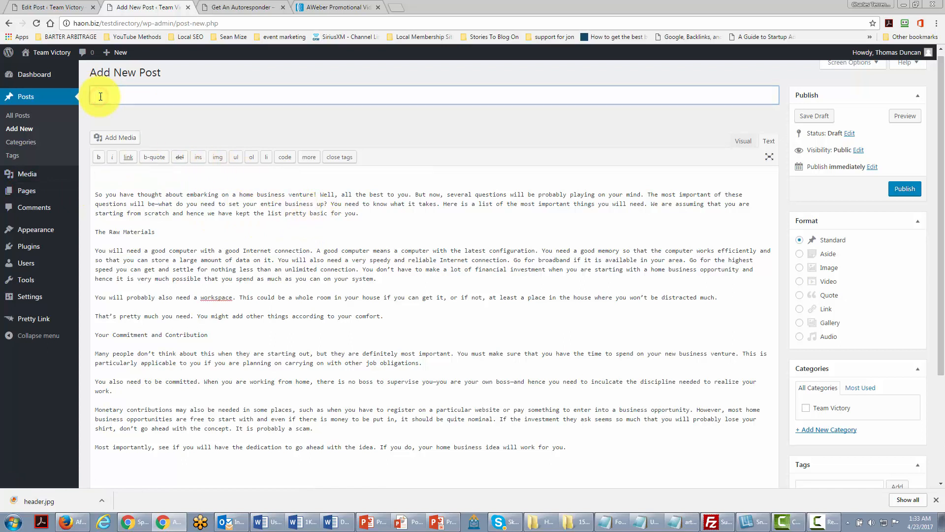
key("ctrl+v")
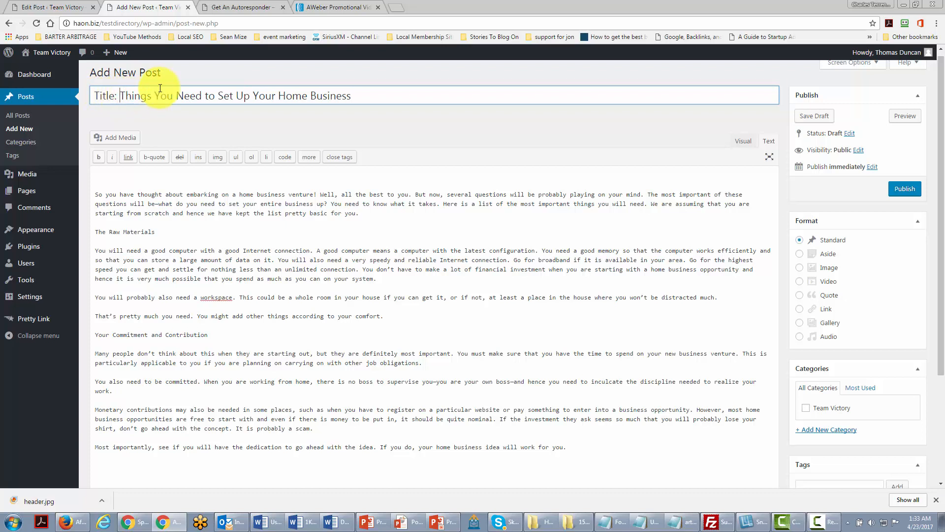
key("BackSpace")
key("BackSpace")
key("BackSpace")
key("BackSpace")
key("BackSpace")
key("BackSpace")
key("BackSpace")
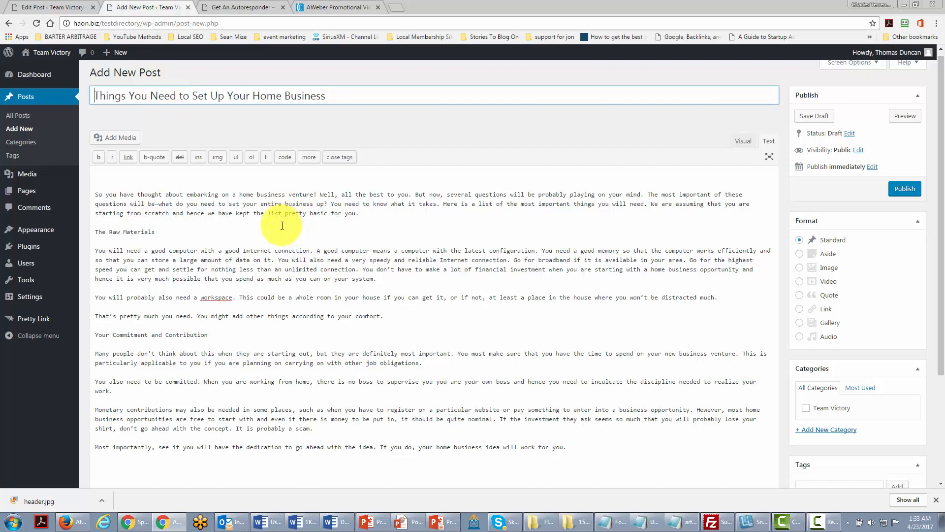
Delete the blank lines at the start of the post body
left_click(101, 180)
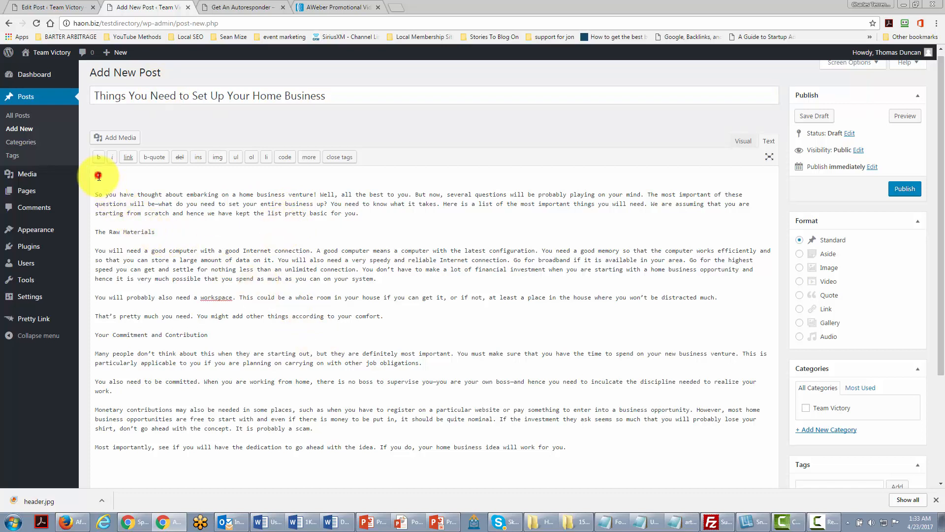
key("Delete")
key("Delete")
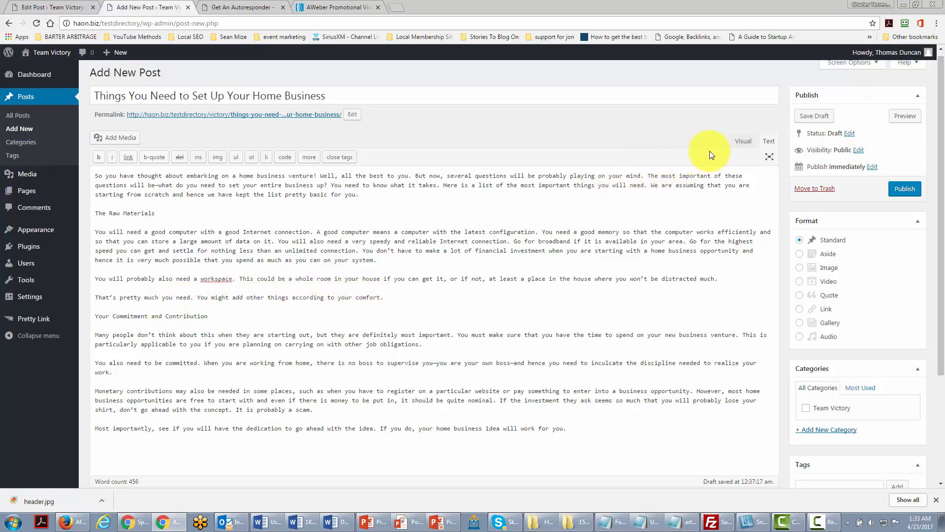
Switch the post editor to Visual mode and format the subheading "The Raw Materials" as Heading 4
left_click(743, 142)
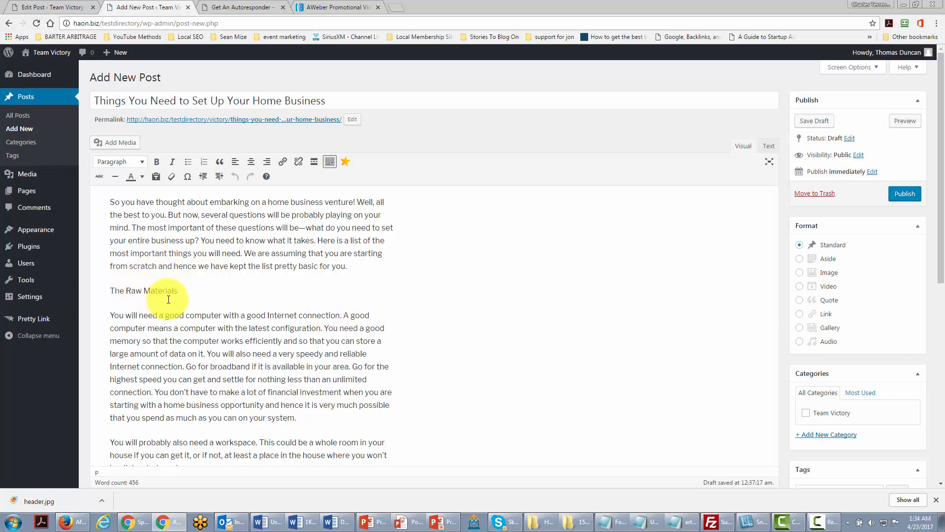
scroll(169, 299, "down", 1)
scroll(169, 298, "up", 1)
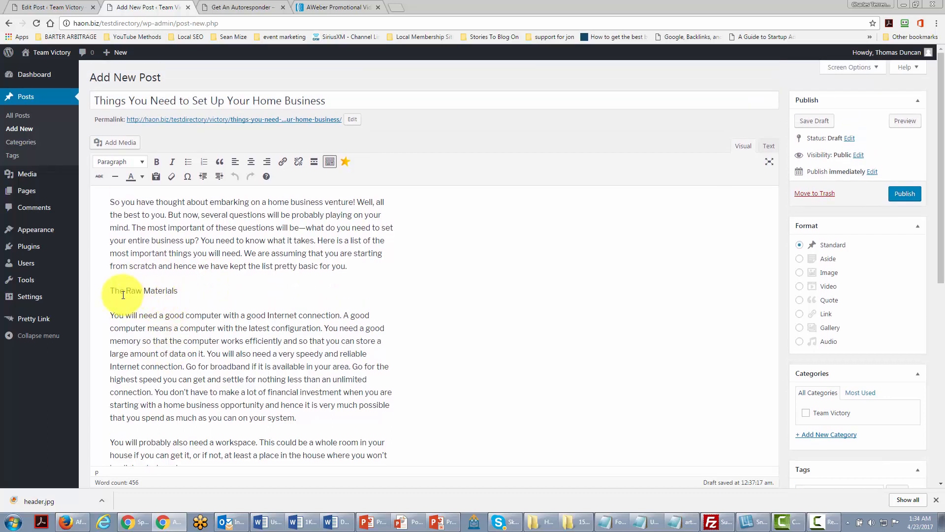
left_click_drag(105, 289, 178, 290)
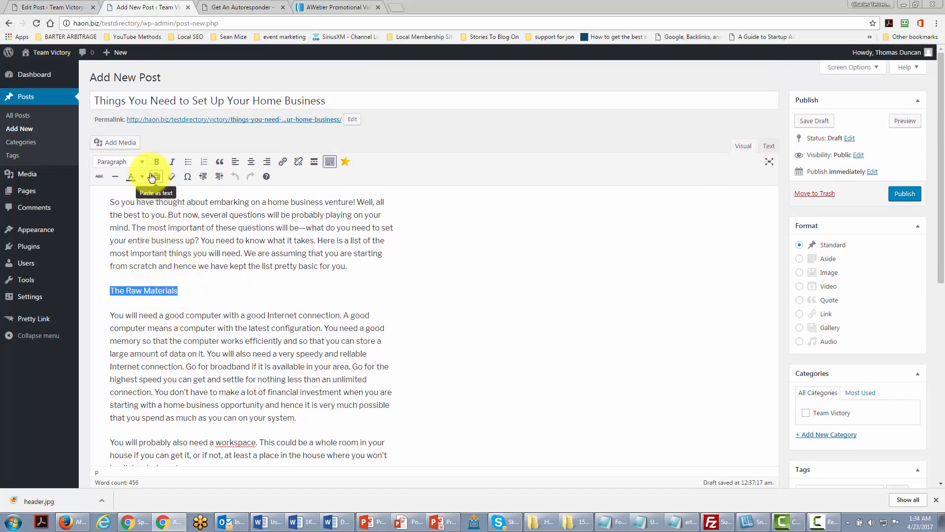
left_click(141, 163)
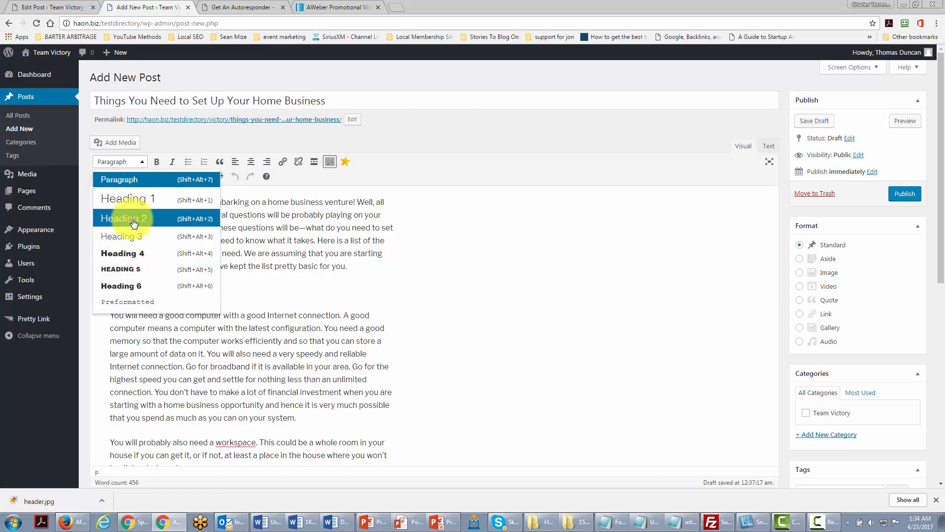
left_click(128, 251)
Format the subheading "Your Commitment and Contribution" as Heading 4
scroll(149, 248, "down", 6)
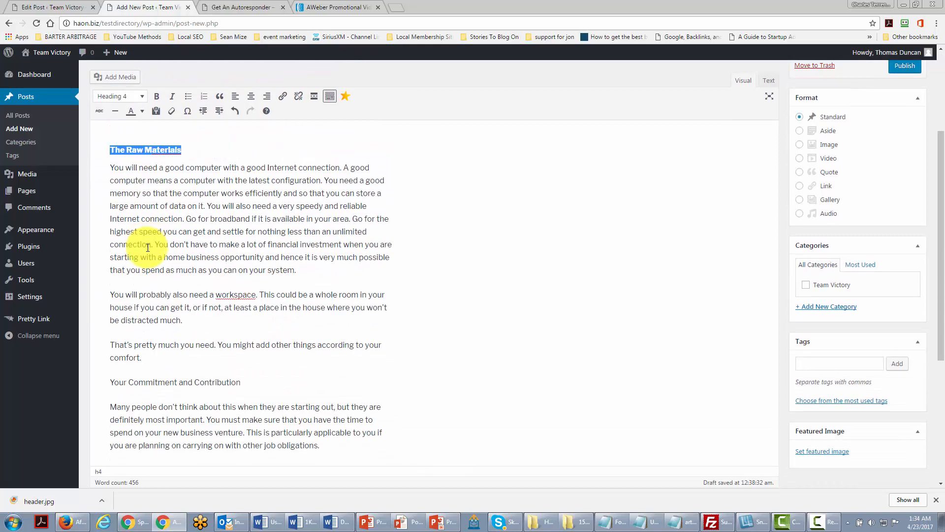
left_click(111, 234)
left_click_drag(111, 234, 251, 226)
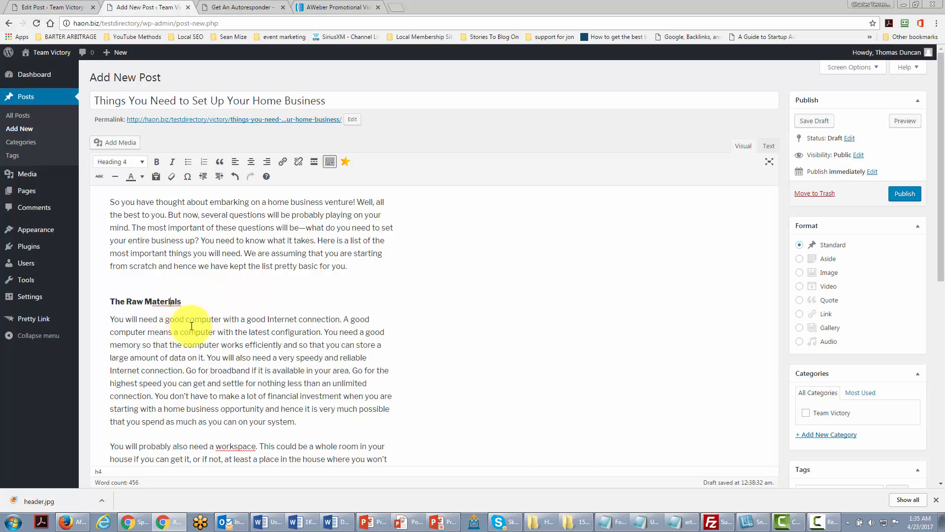
left_click(187, 370)
left_click_drag(194, 370, 251, 370)
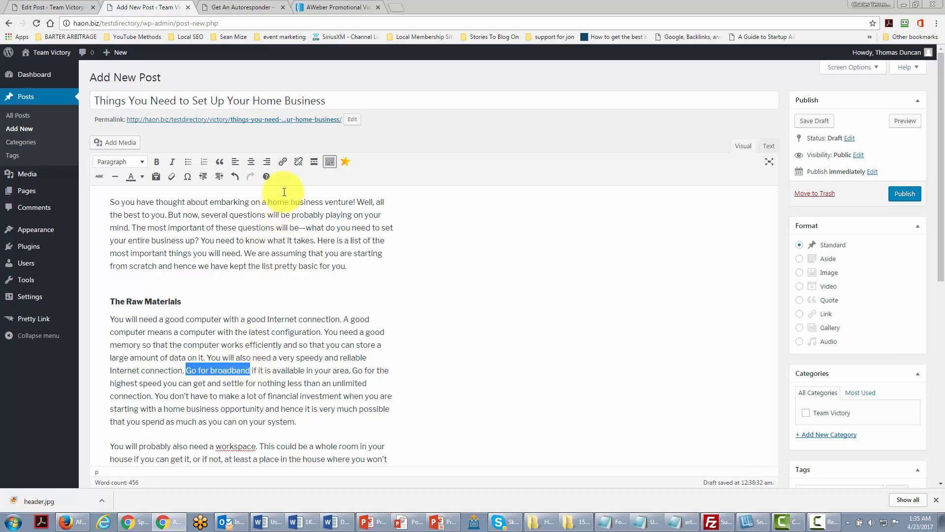
left_click(284, 165)
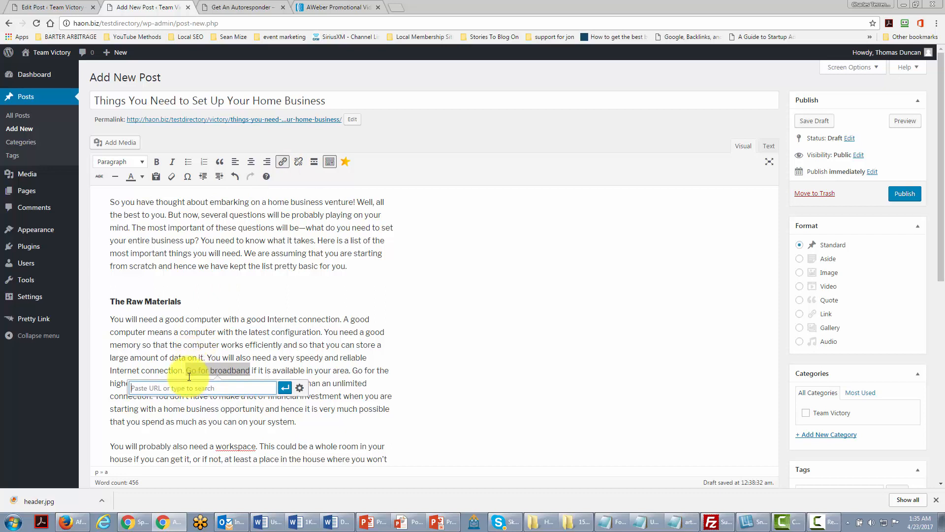
type("http://")
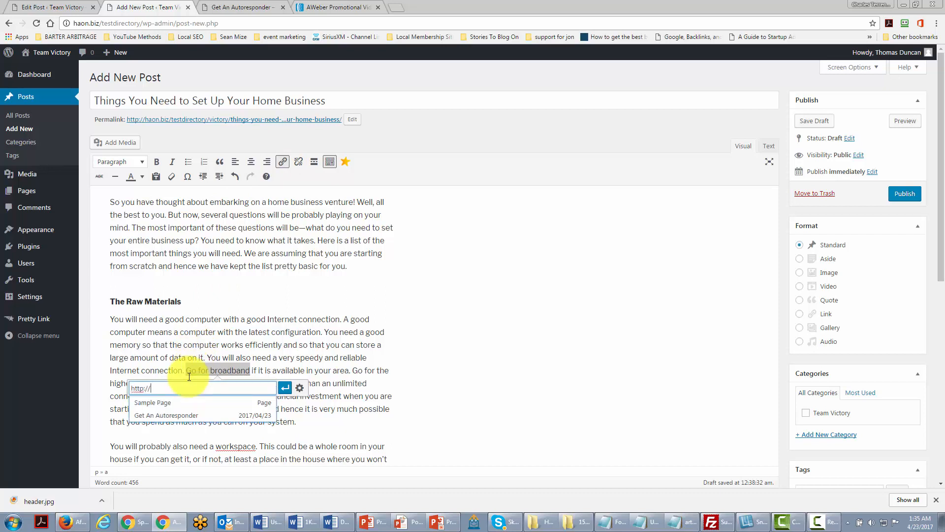
type("google.com")
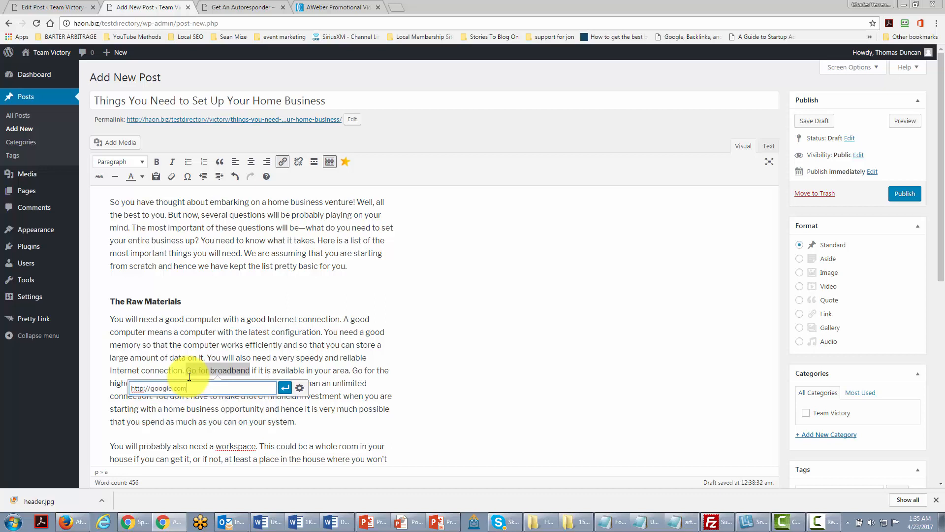
left_click(283, 387)
left_click(273, 404)
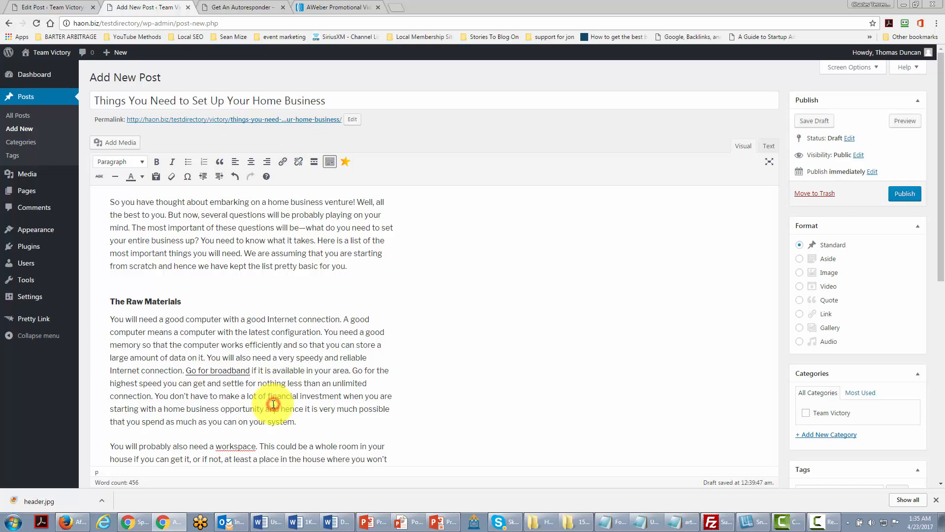
scroll(273, 404, "down", 7)
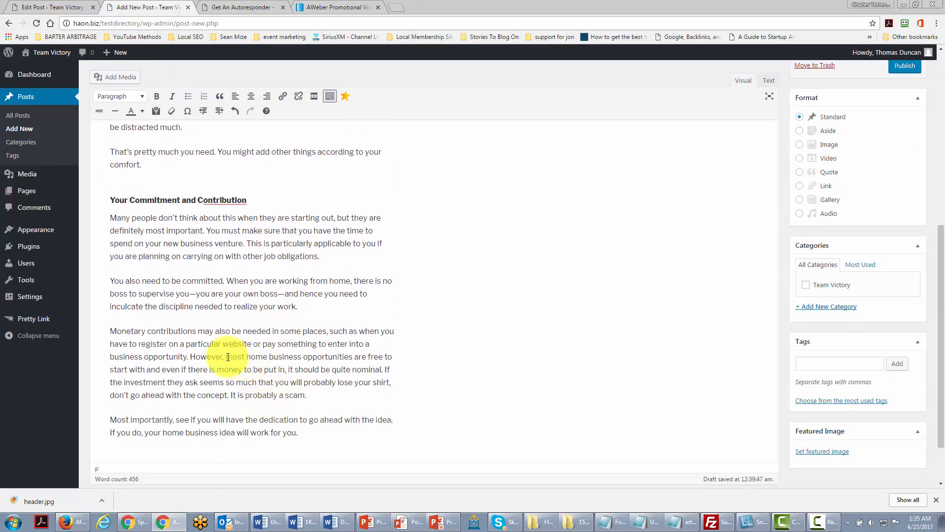
left_click_drag(227, 357, 300, 357)
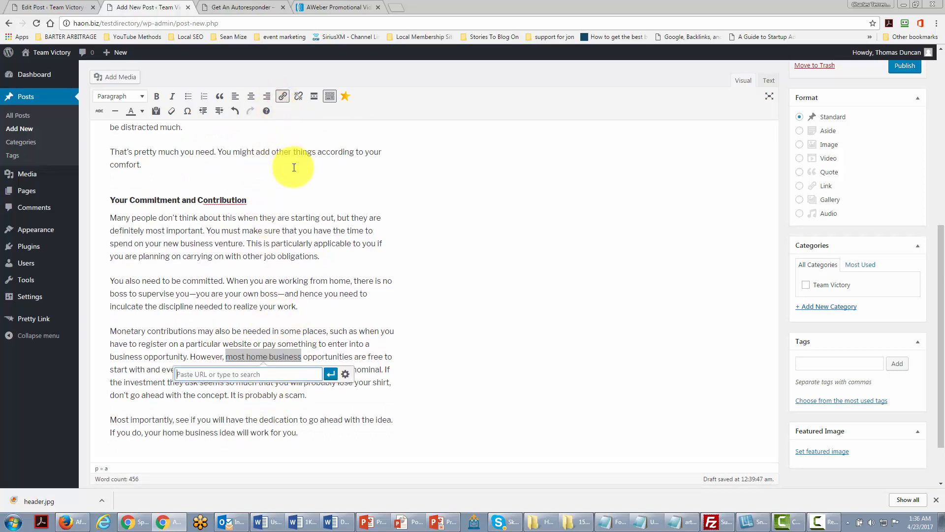
type("http://google.com")
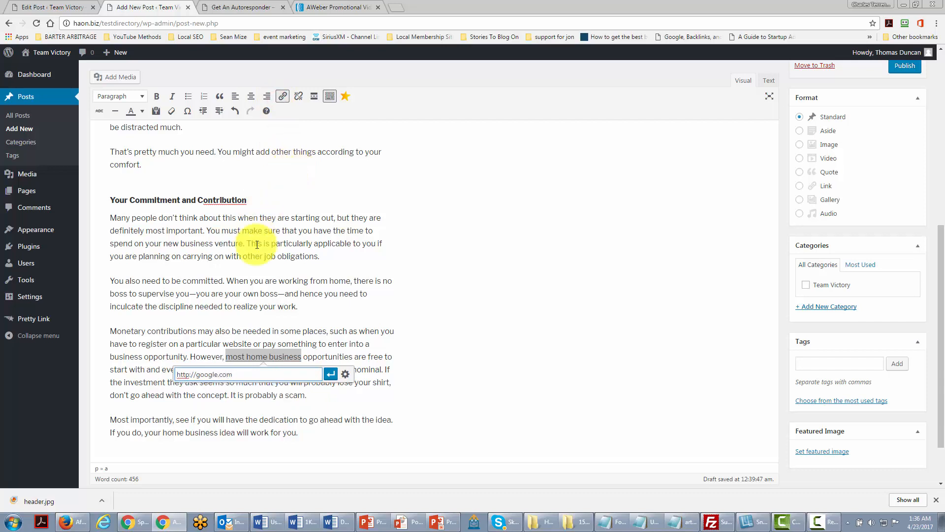
left_click(328, 378)
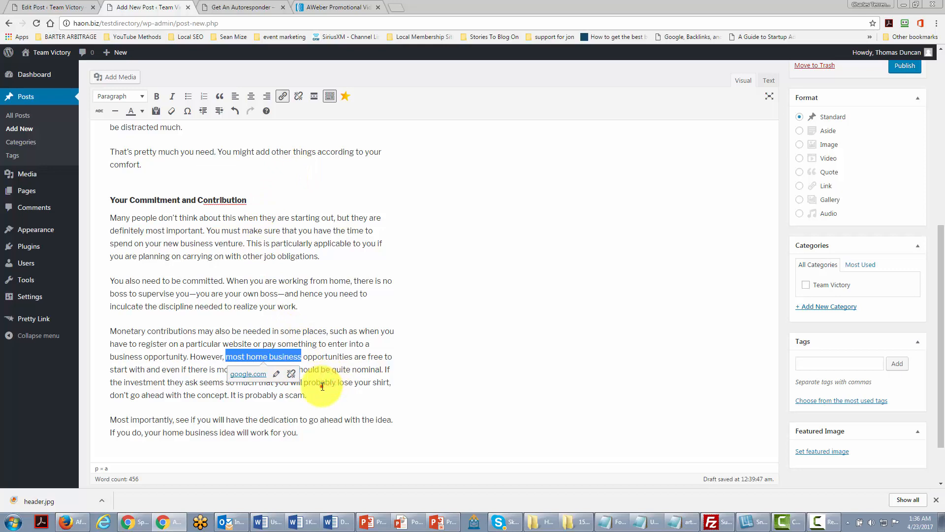
left_click(323, 385)
Upload the image seo-word-cloud_fyPSXvv_-300x195.jpg and insert it at the start of the first paragraph under "The Raw Materials"
scroll(323, 386, "up", 2)
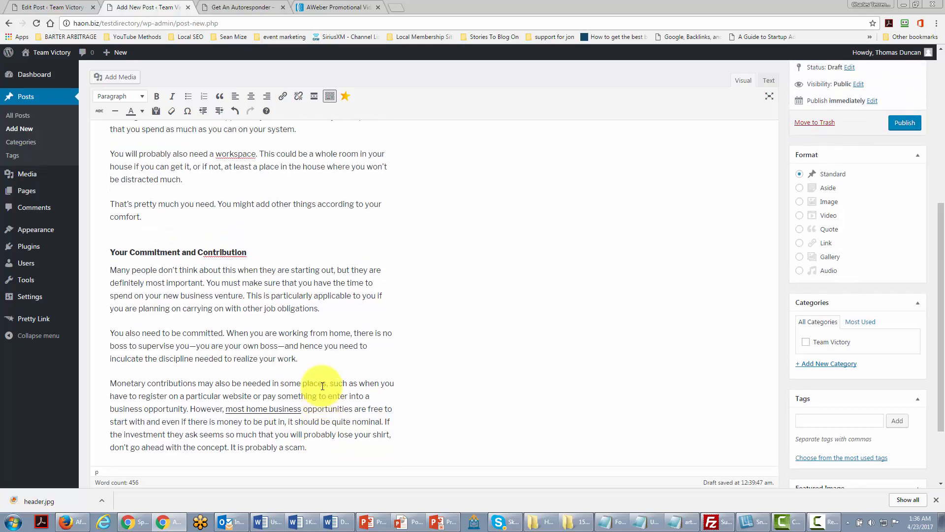
scroll(323, 386, "up", 3)
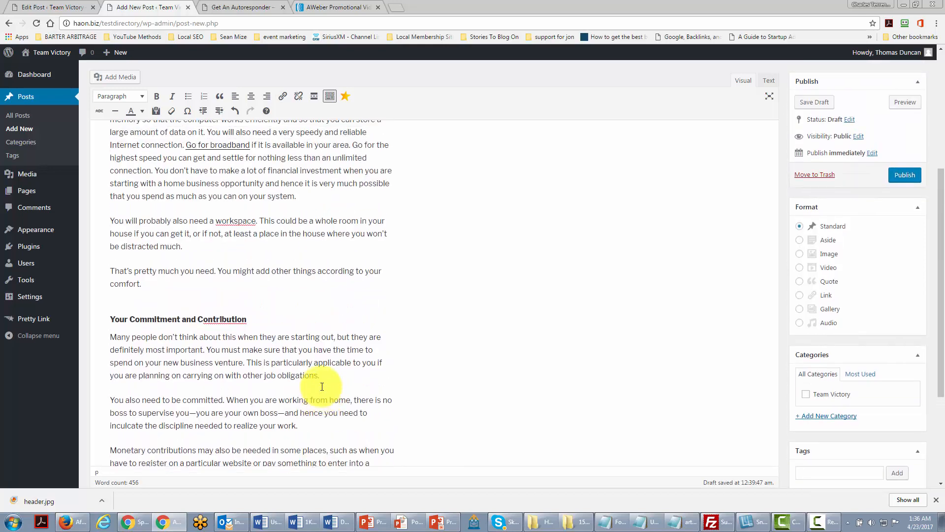
scroll(321, 386, "up", 1)
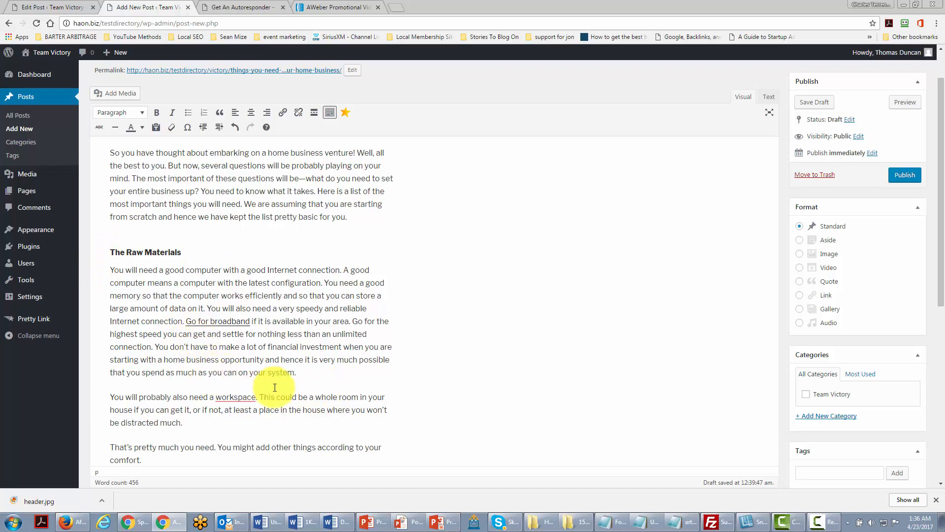
left_click(110, 270)
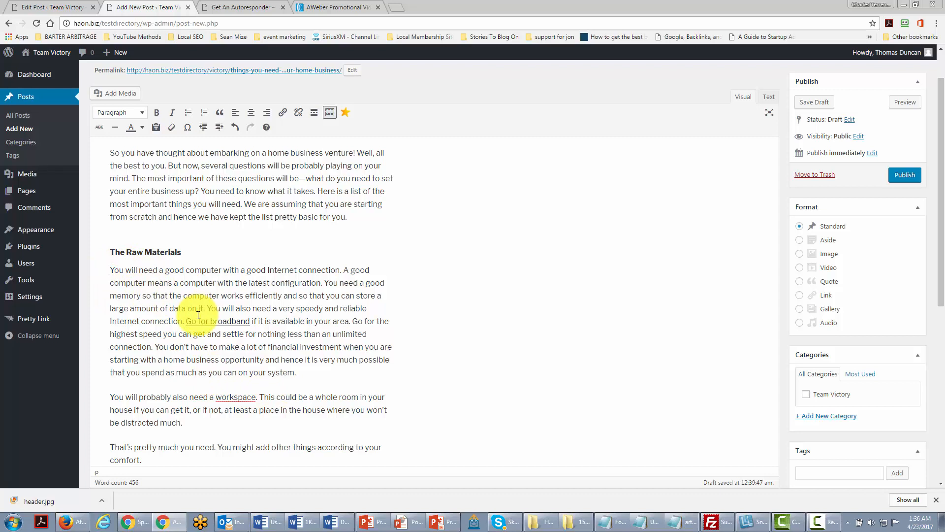
left_click(120, 95)
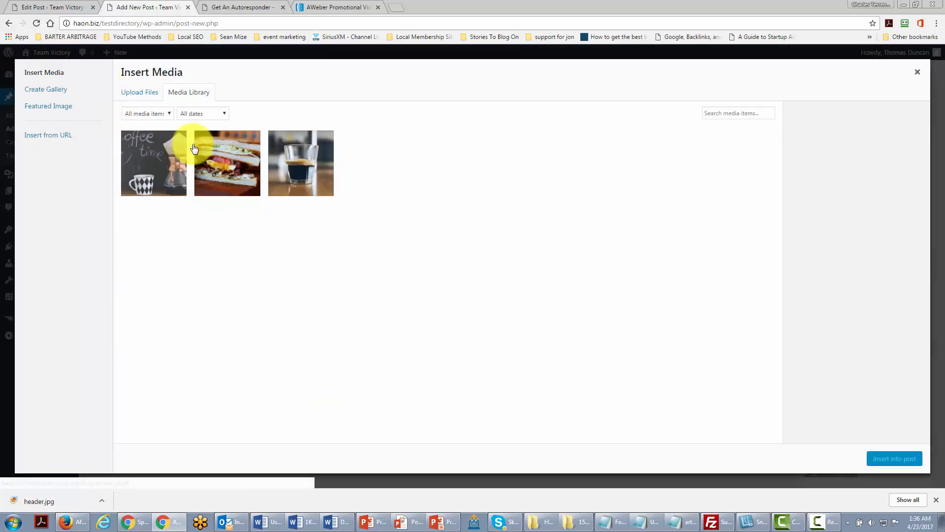
left_click(141, 95)
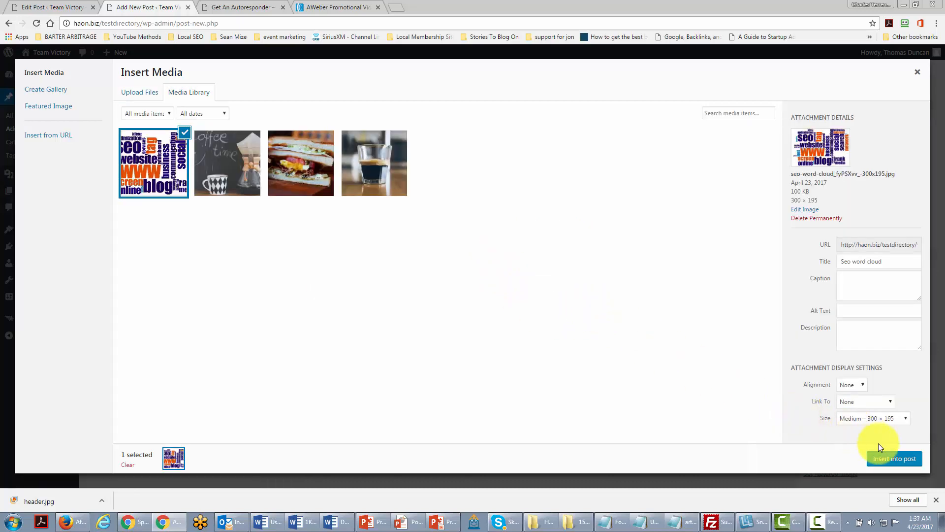
left_click(881, 459)
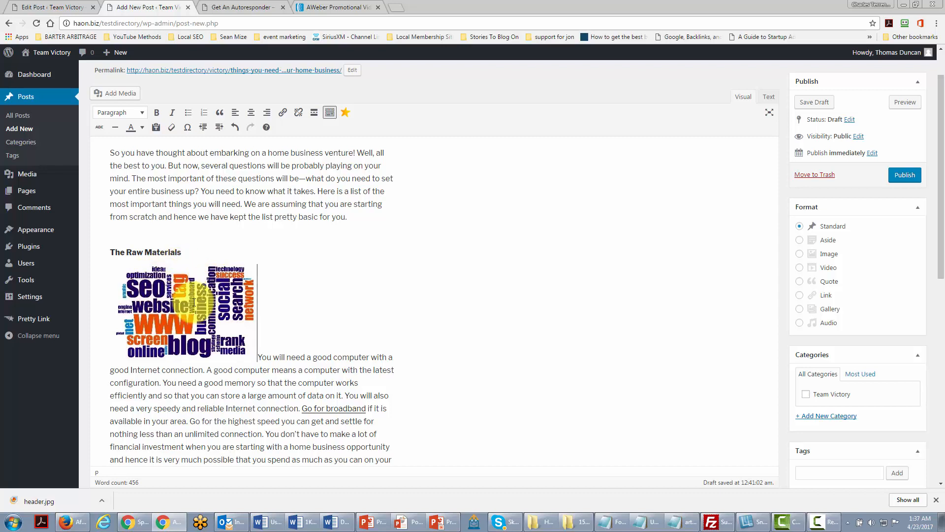
Set the SEO word cloud image's alignment to Left in its image details so the paragraph wraps around it
left_click(172, 293)
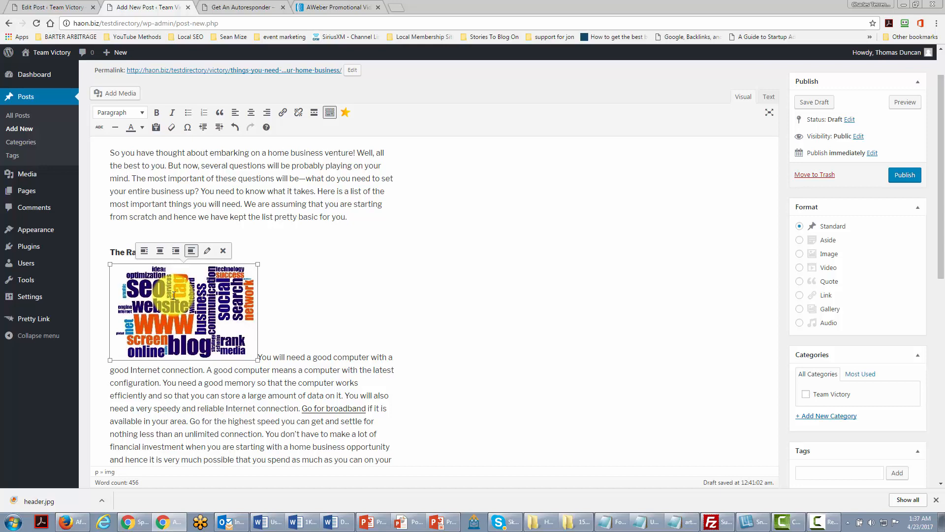
left_click(208, 252)
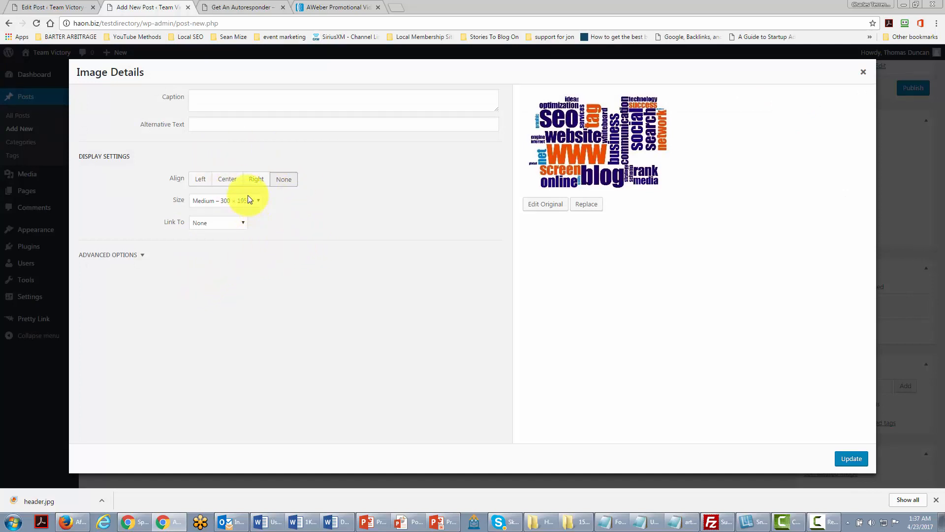
left_click(200, 180)
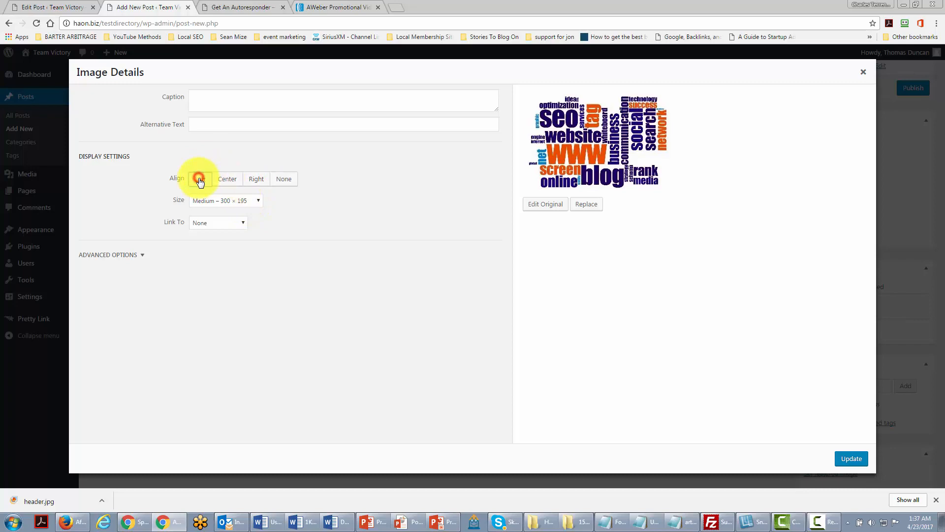
left_click(841, 460)
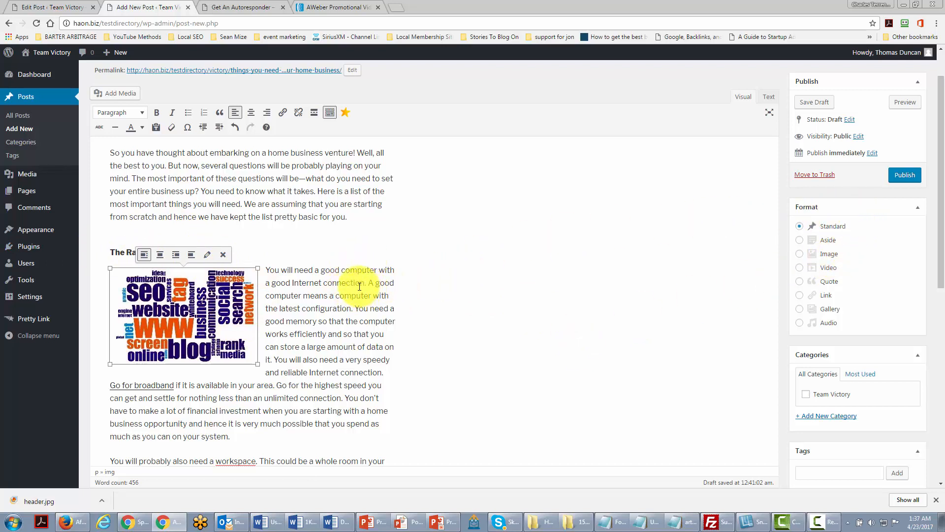
Publish the post and review its image, links and subheadings on the live page
left_click(904, 175)
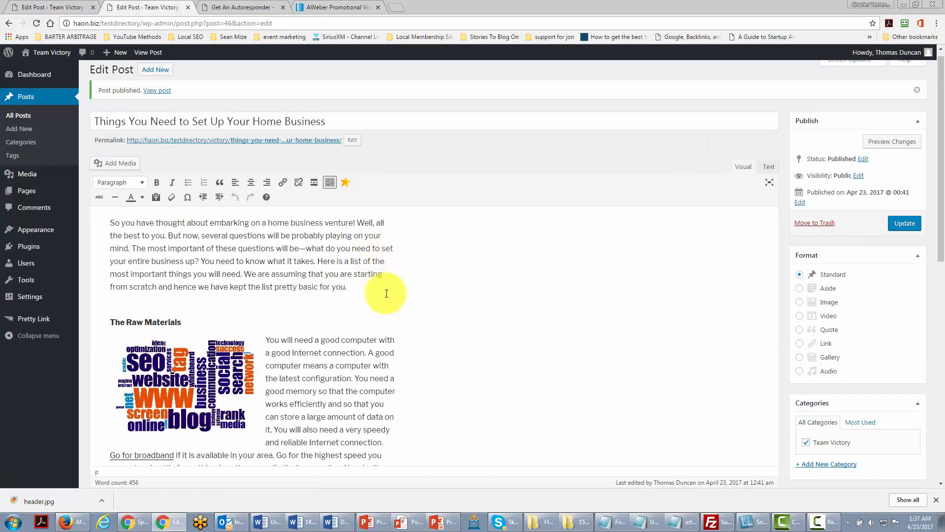
left_click(160, 95)
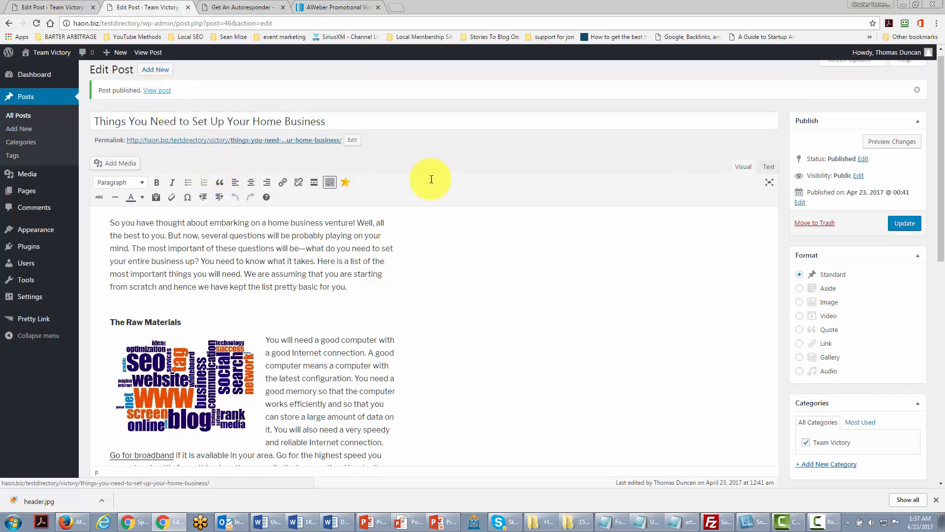
scroll(226, 172, "down", 3)
scroll(248, 190, "down", 9)
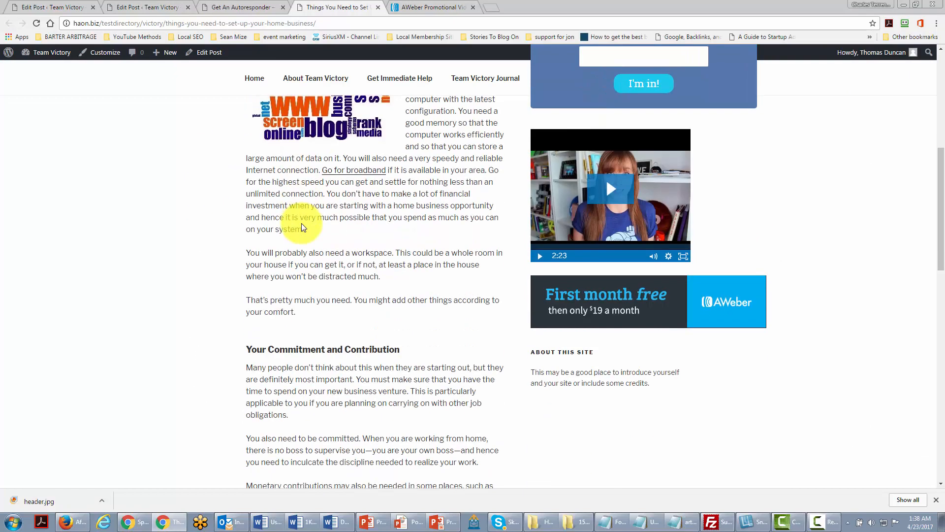
scroll(344, 275, "up", 3)
scroll(346, 273, "up", 10)
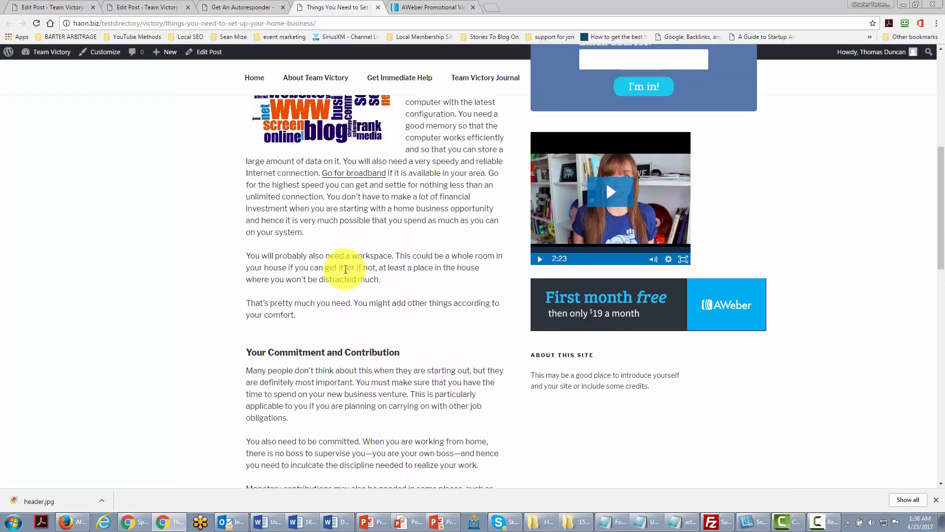
scroll(346, 269, "down", 2)
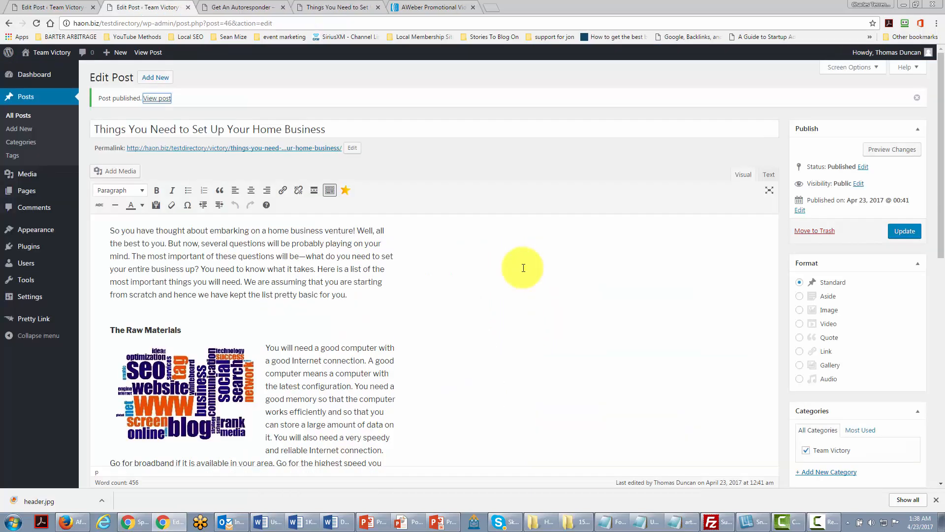
Add a new category named "events" to the published post, with no parent category
scroll(549, 292, "down", 1)
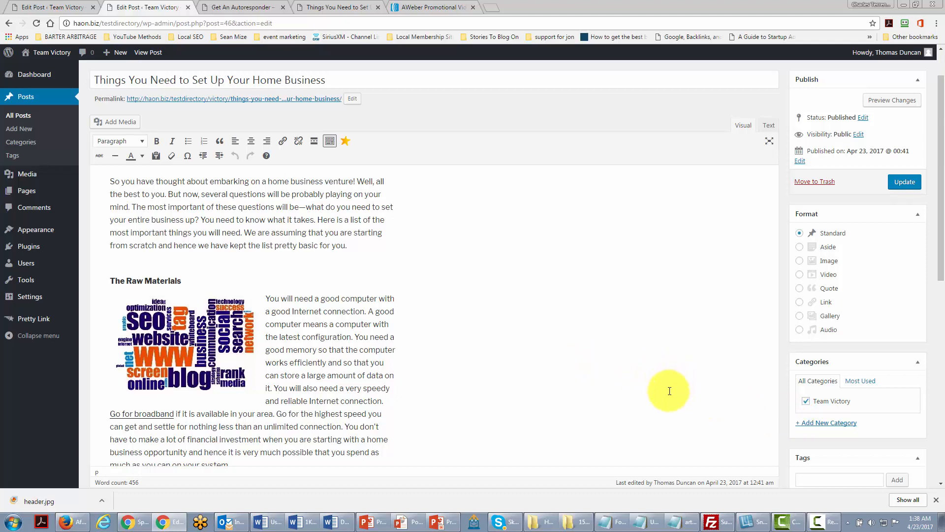
left_click(826, 423)
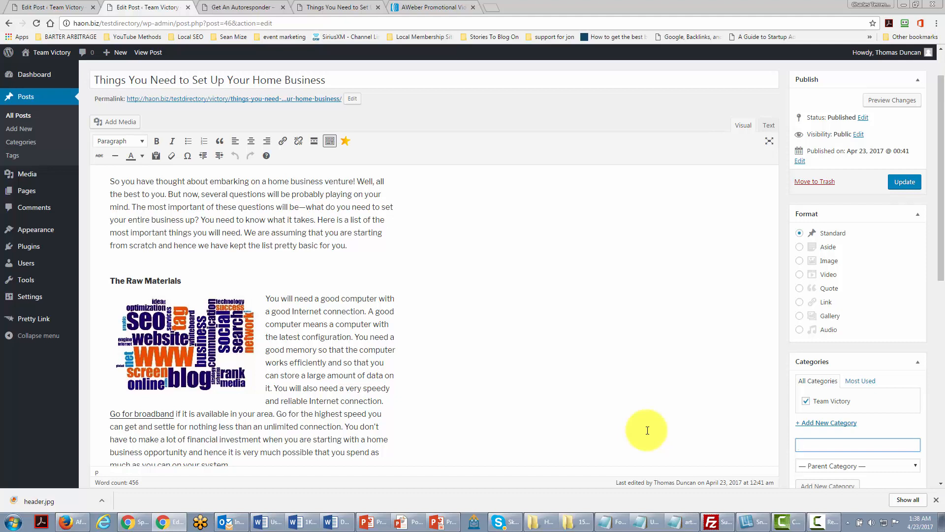
type("events")
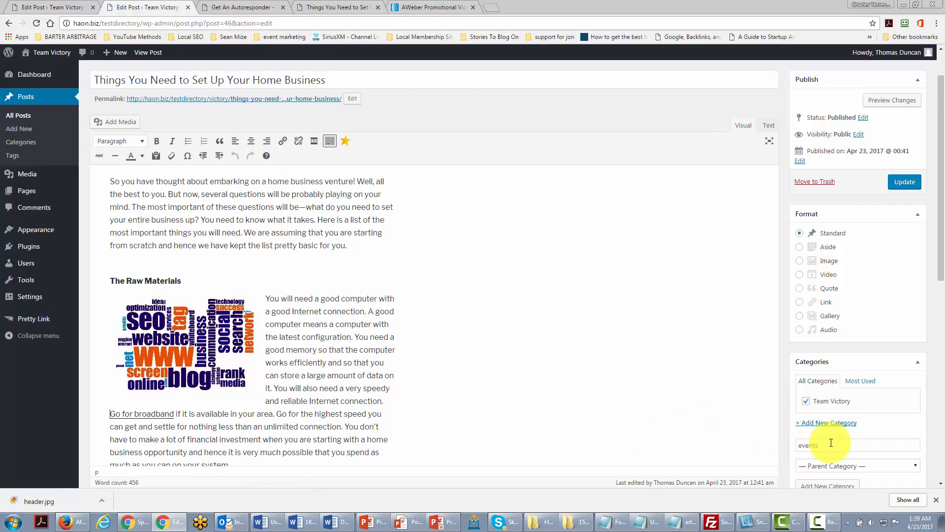
scroll(821, 446, "down", 1)
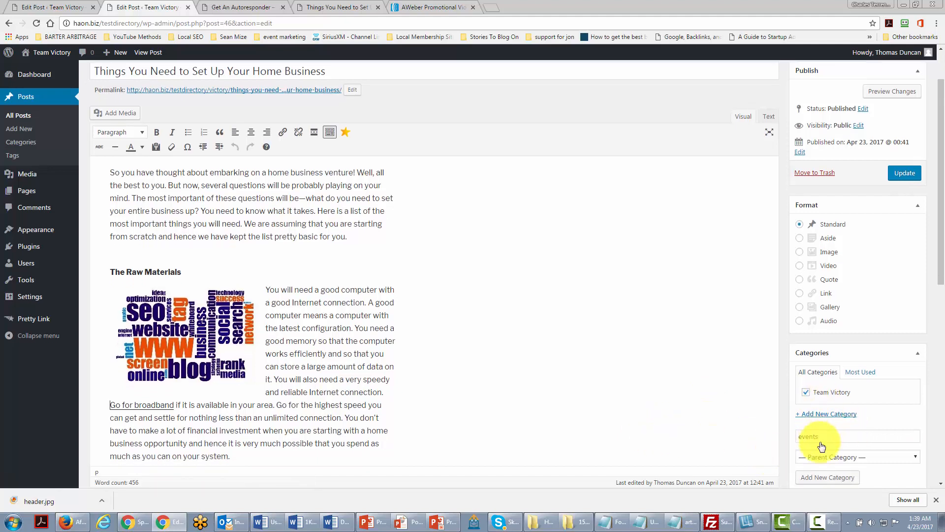
scroll(822, 446, "down", 1)
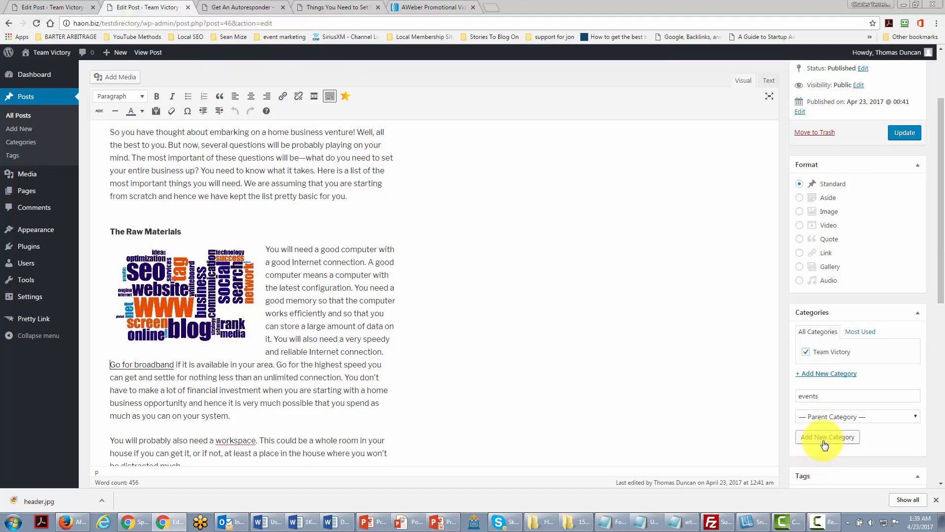
left_click(824, 443)
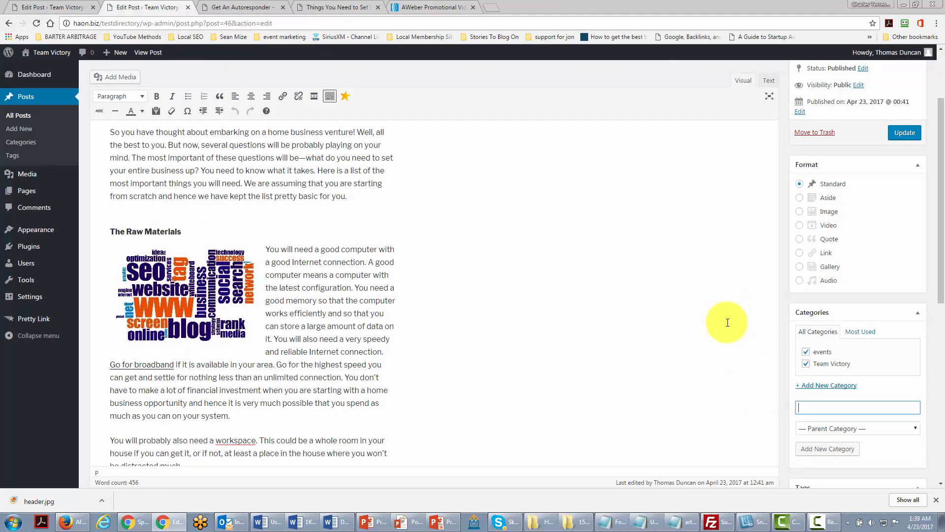
Remove the post from the Team Victory category and update the post
left_click(806, 364)
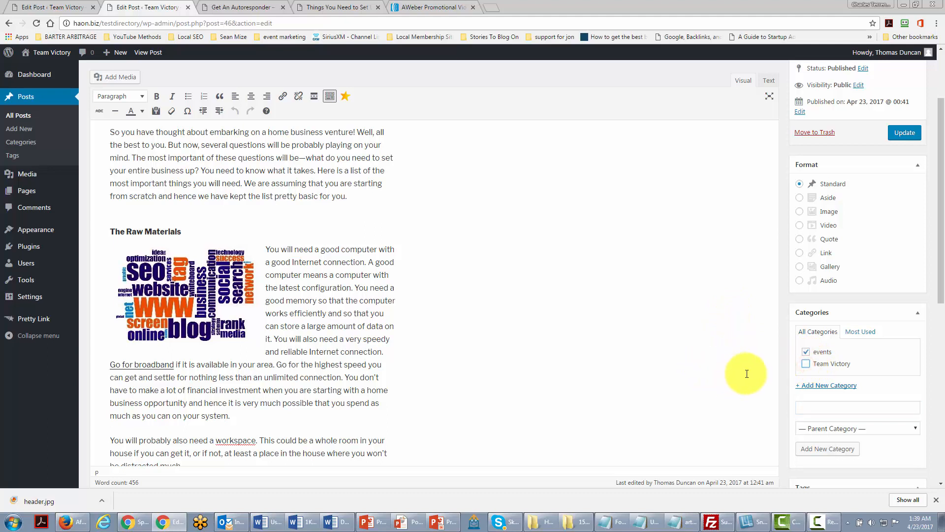
left_click(895, 134)
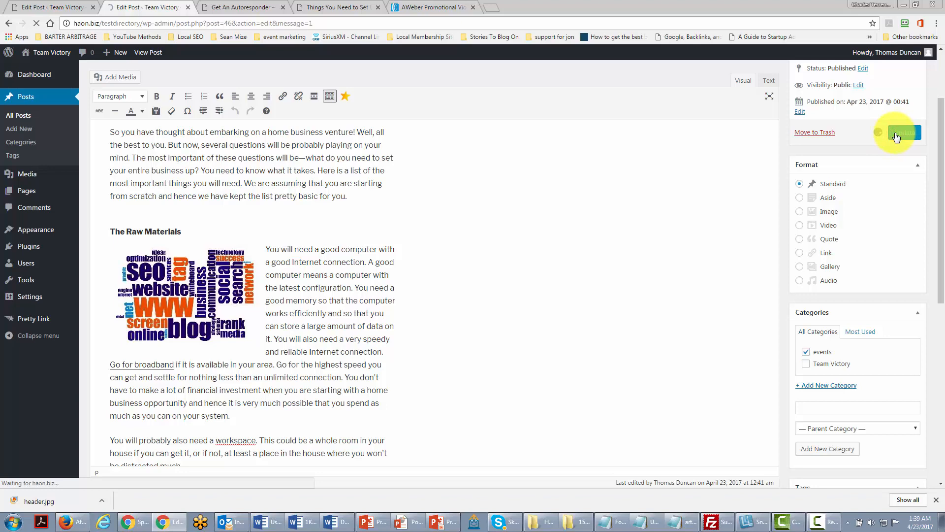